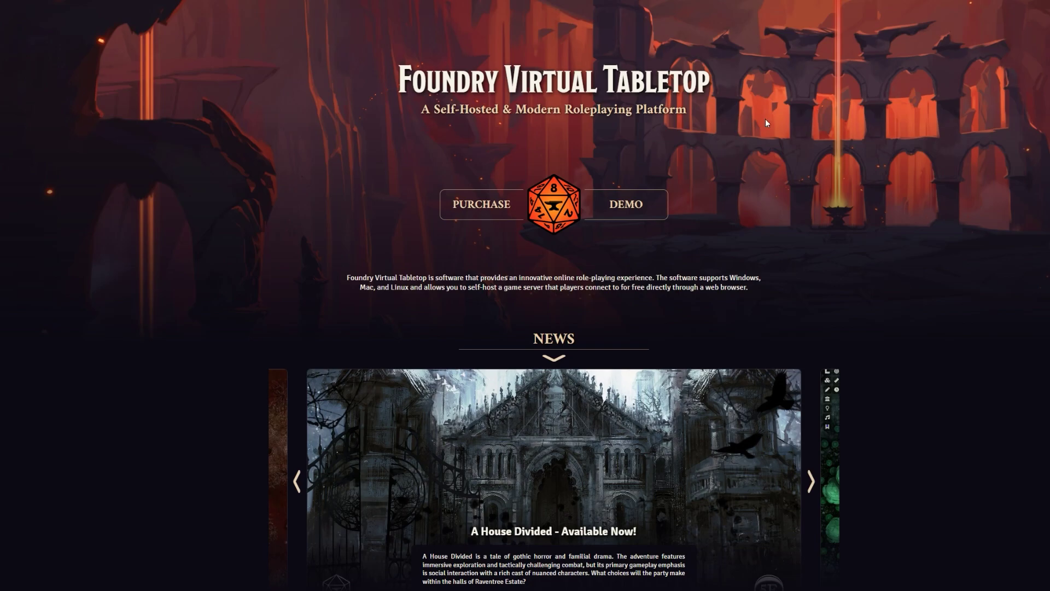
Review the purchased software licences on the Foundry account profile page.
click(989, 40)
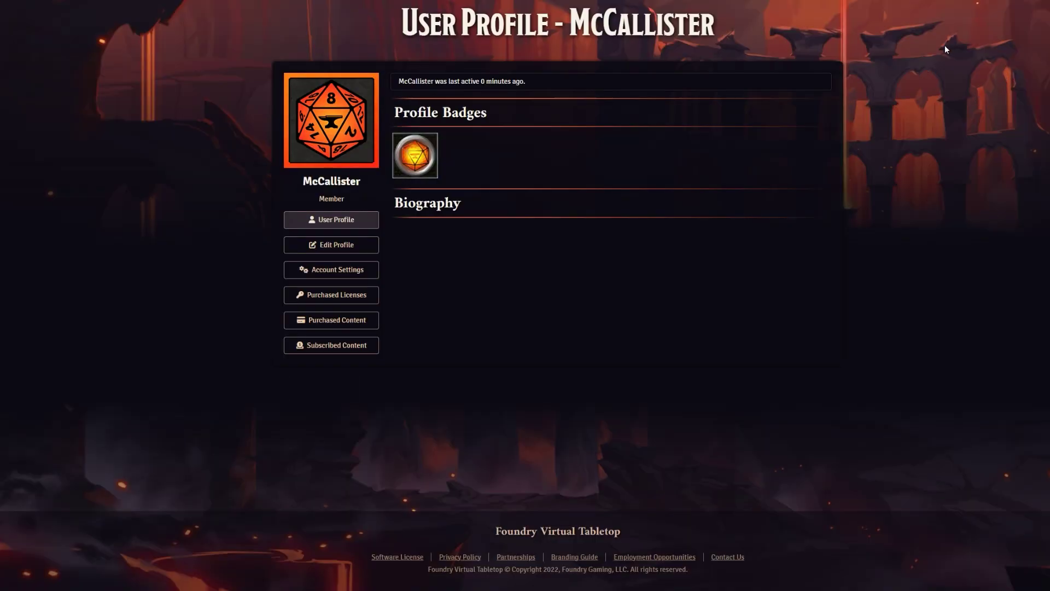
click(310, 302)
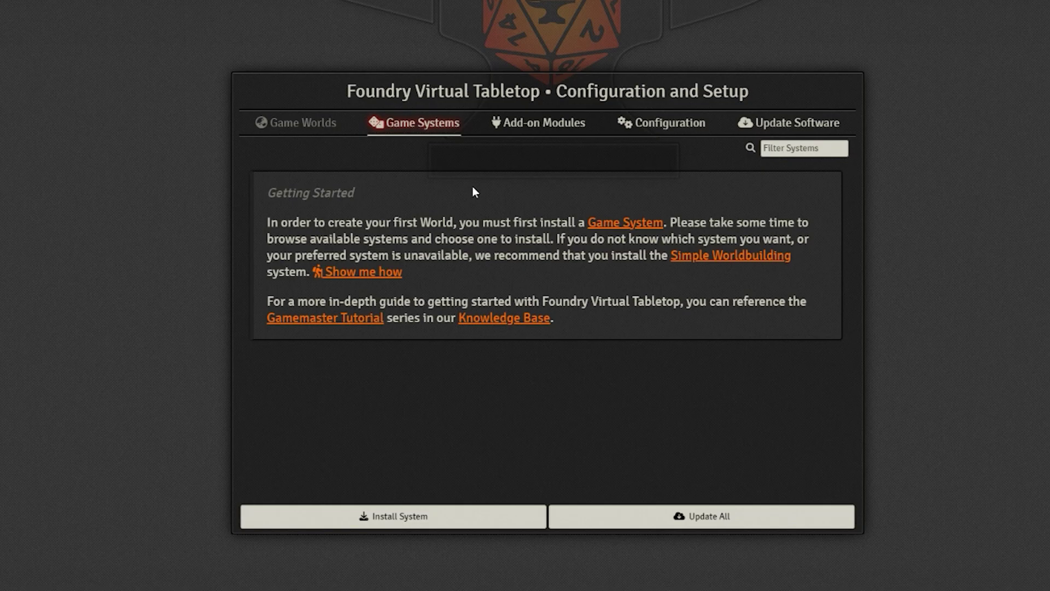
Save an administrator password in Configuration, then sign in with it at Administrator Access.
click(662, 123)
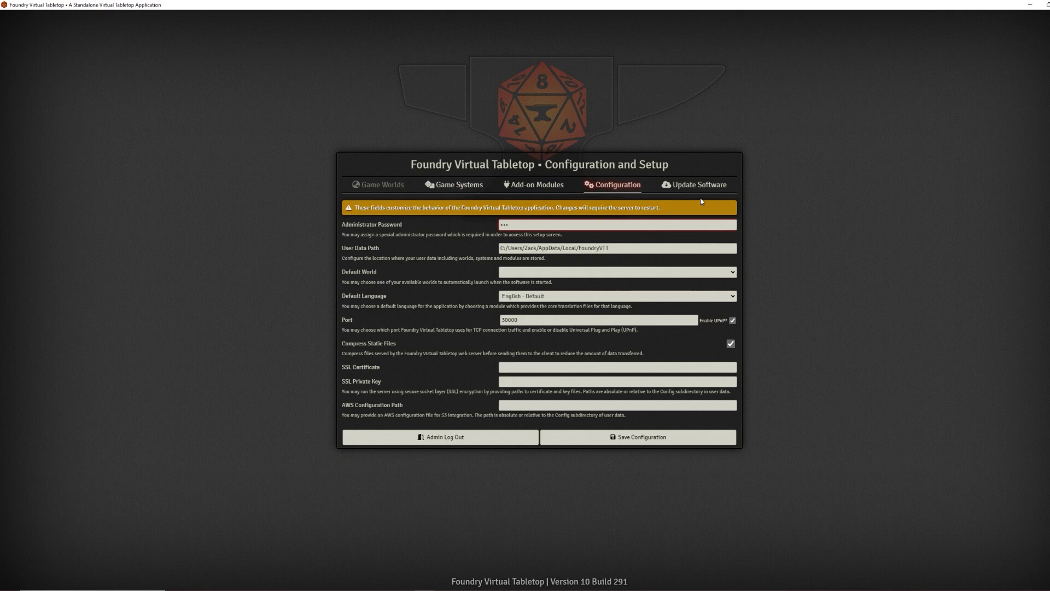
key(ctrl+v)
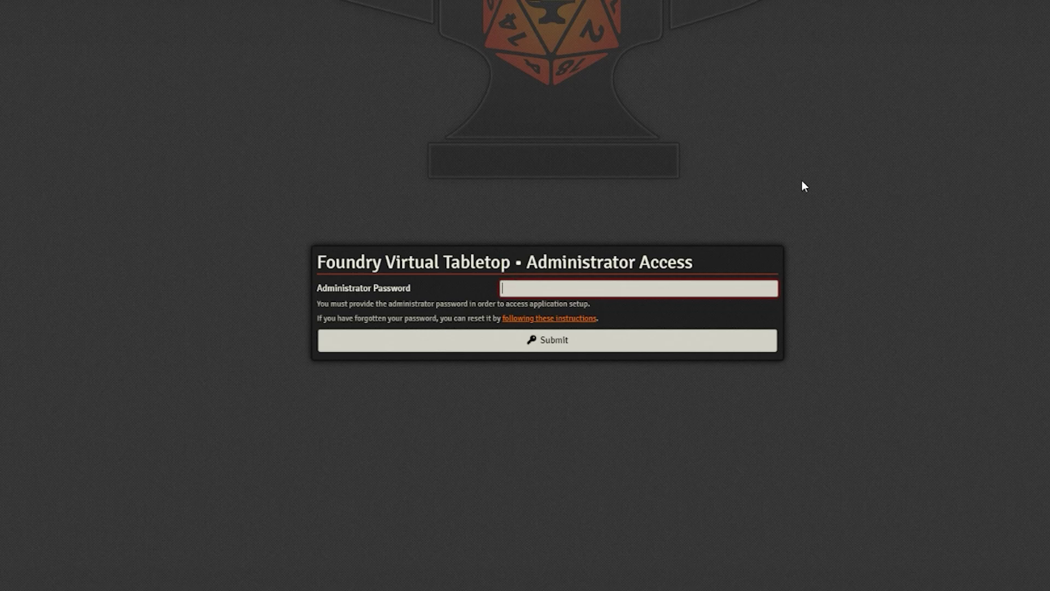
text(•••••••••••••)
key(Return)
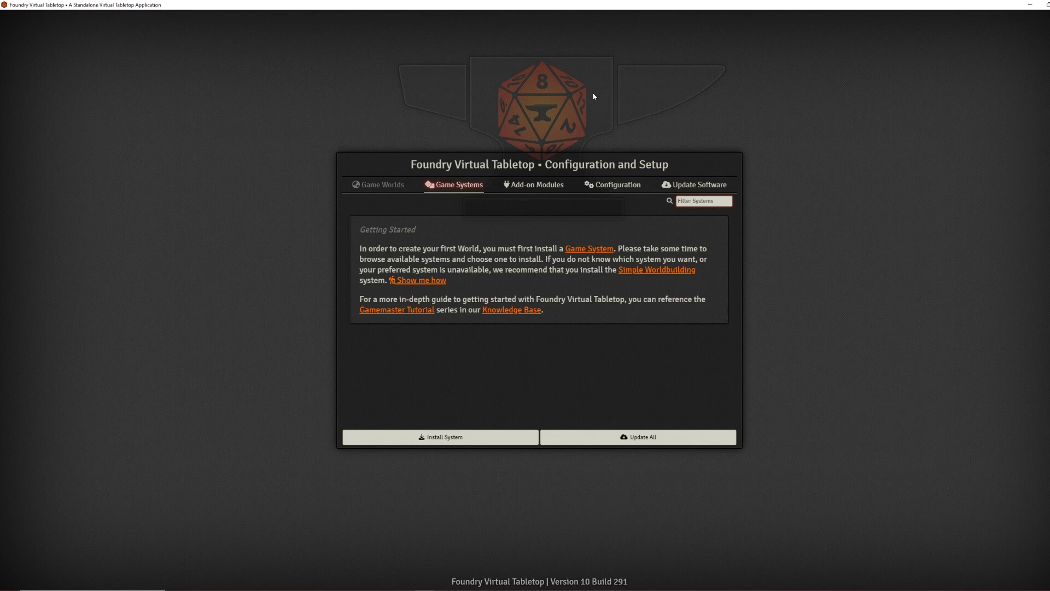
Install the DnD5e Fifth Edition system (2.0.3) from the 'dnd' search results.
click(438, 436)
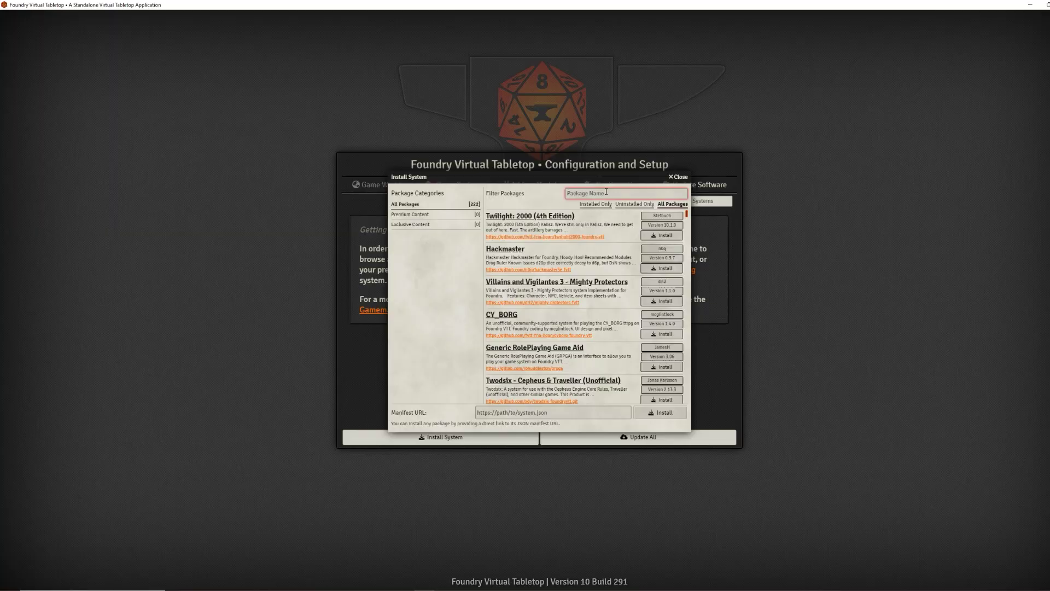
text(dnd)
click(664, 279)
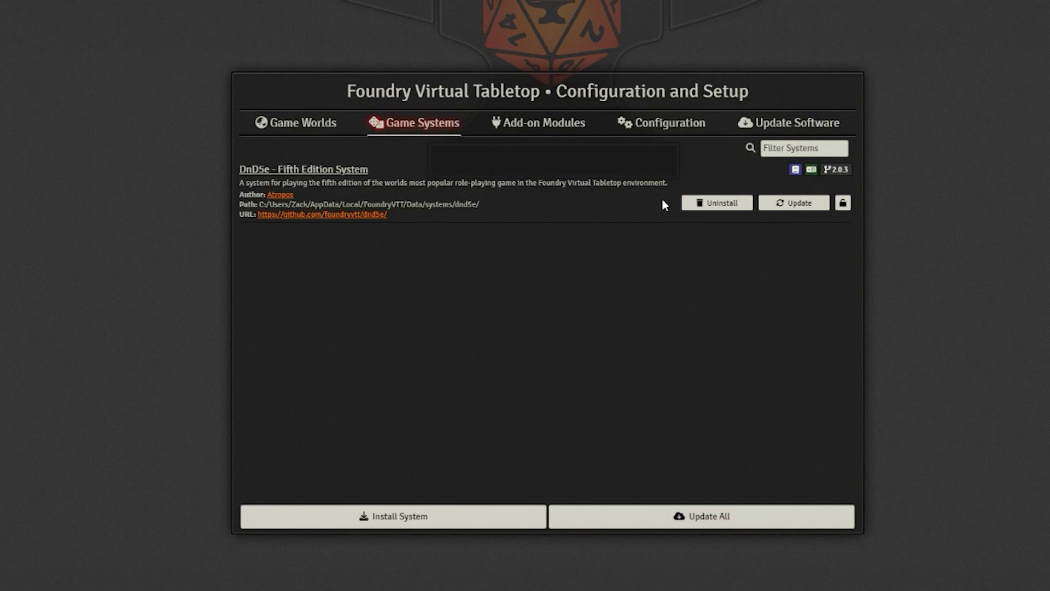
click(293, 123)
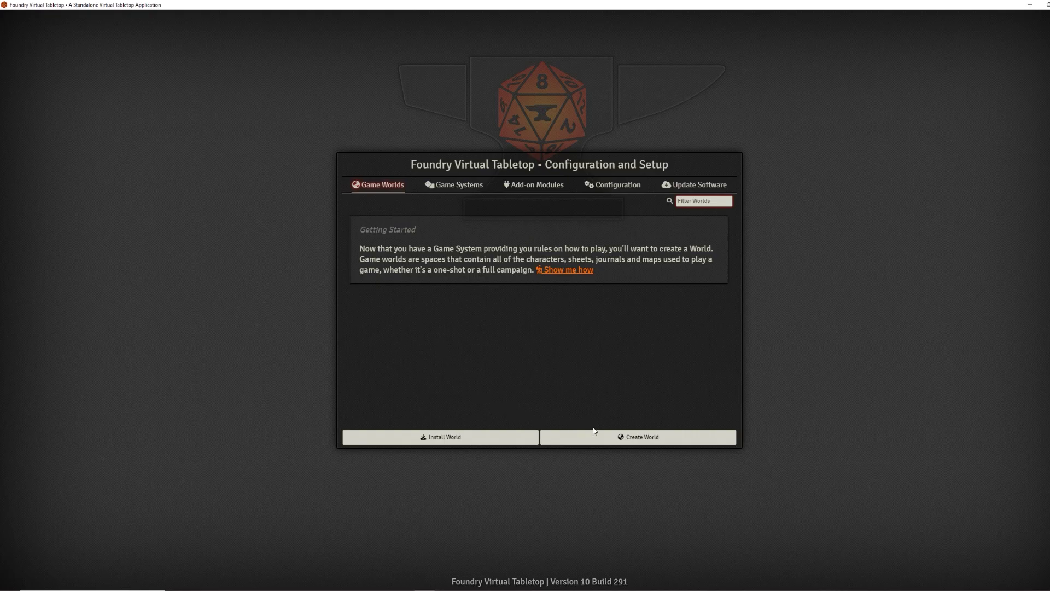
click(415, 435)
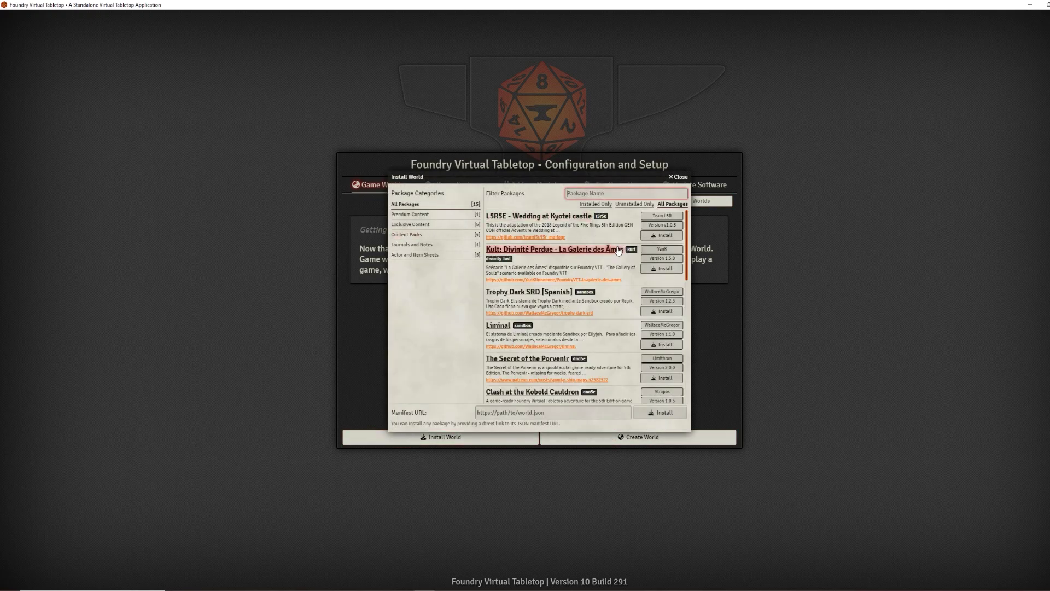
scroll(617, 252, down, 5)
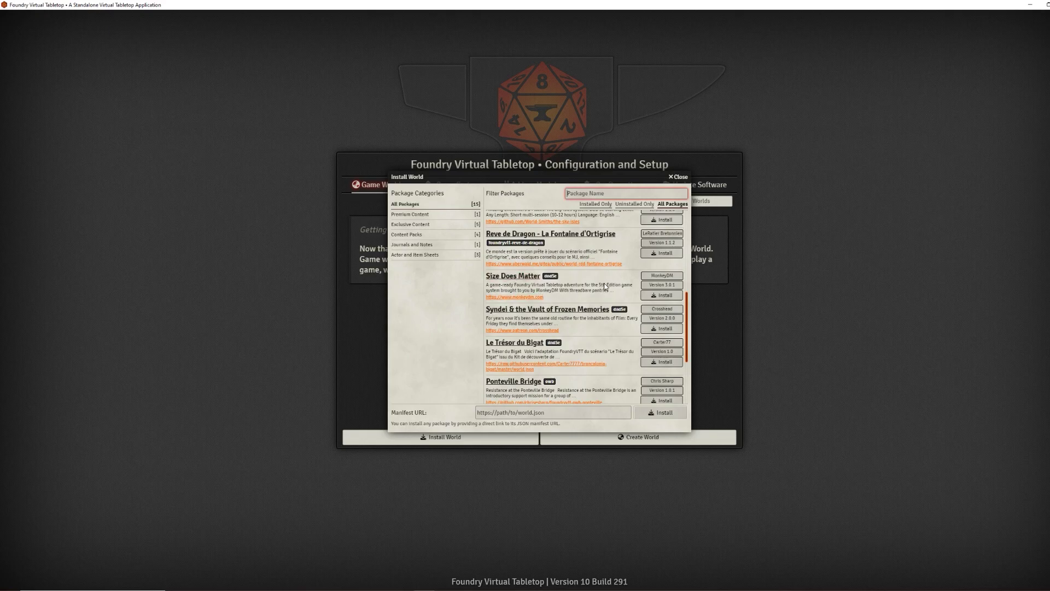
scroll(554, 338, down, 3)
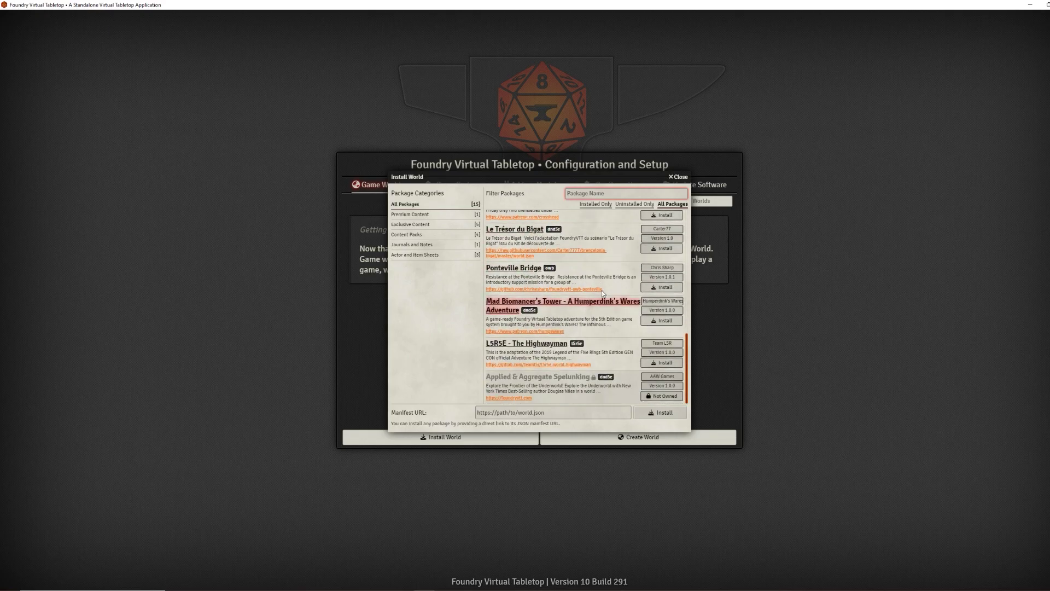
scroll(602, 291, up, 8)
scroll(600, 284, up, 1)
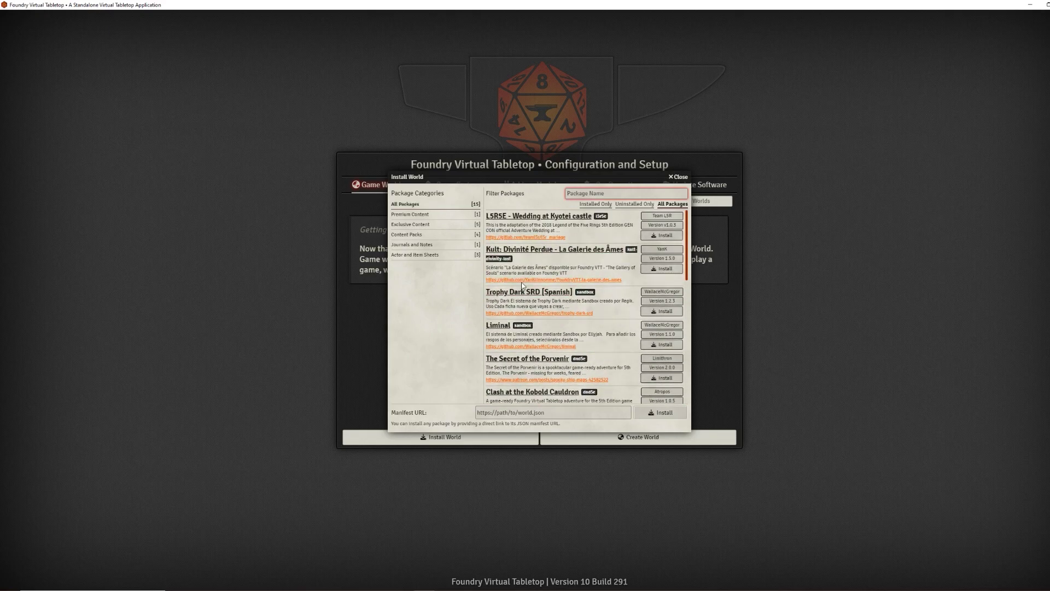
key(Escape)
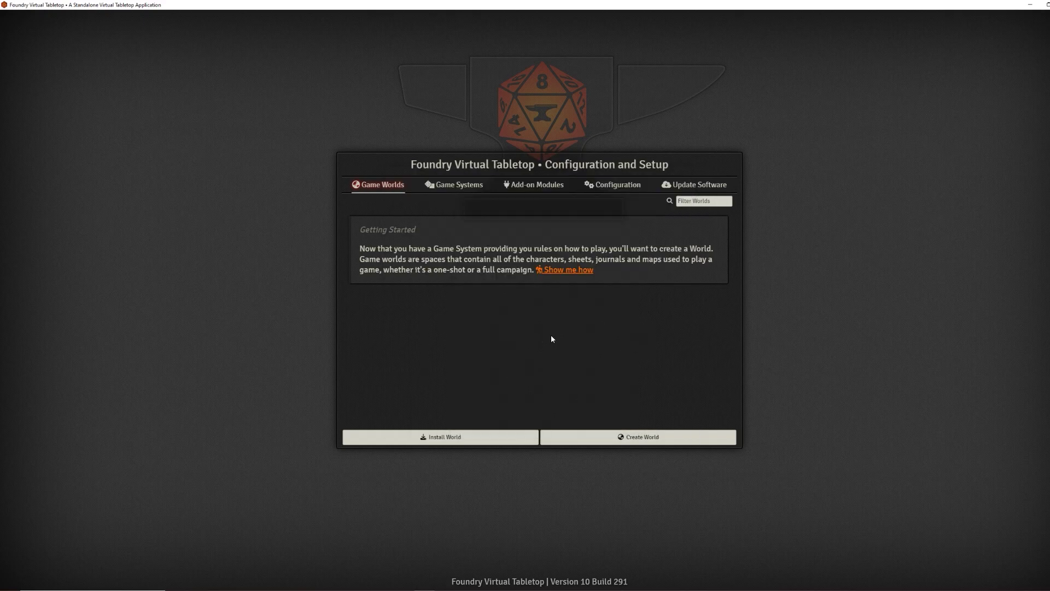
Start a new world titled 'Dungeon' with the description 'A world with dungeons'.
click(623, 438)
click(553, 204)
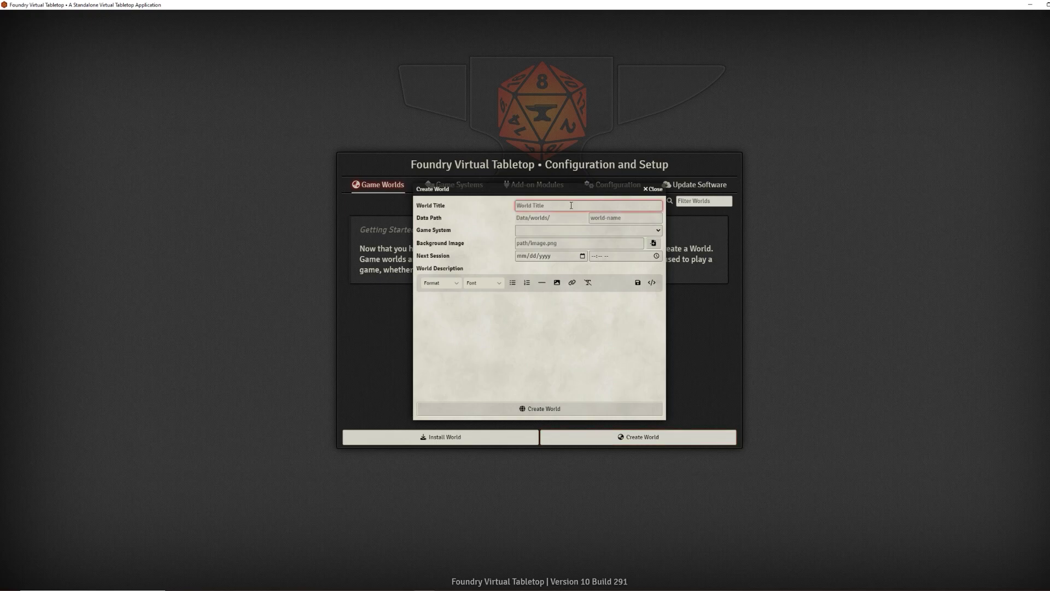
text(Dungeon)
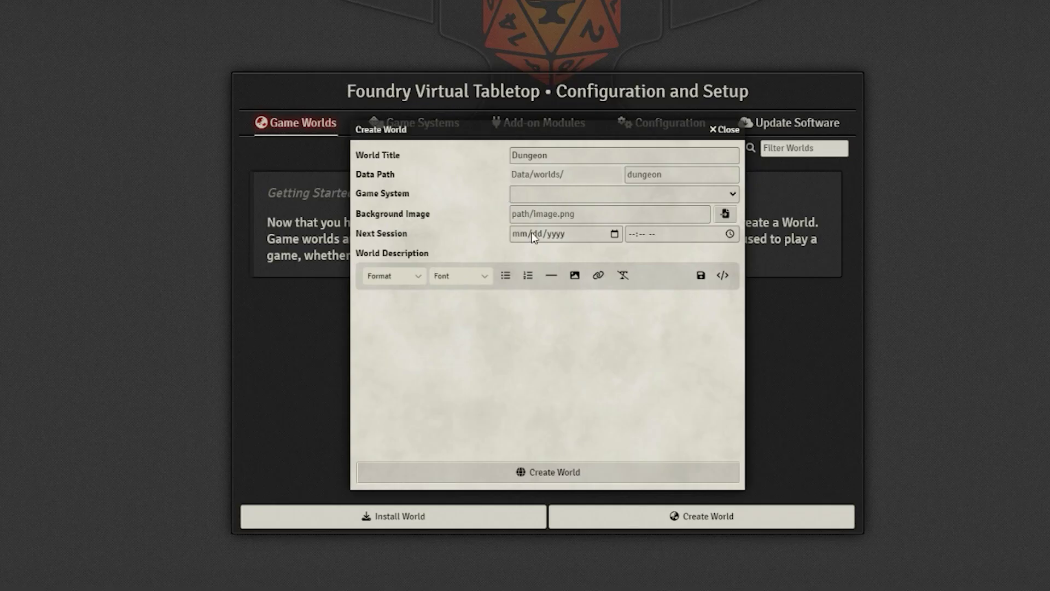
click(461, 340)
text(A world with dungeons)
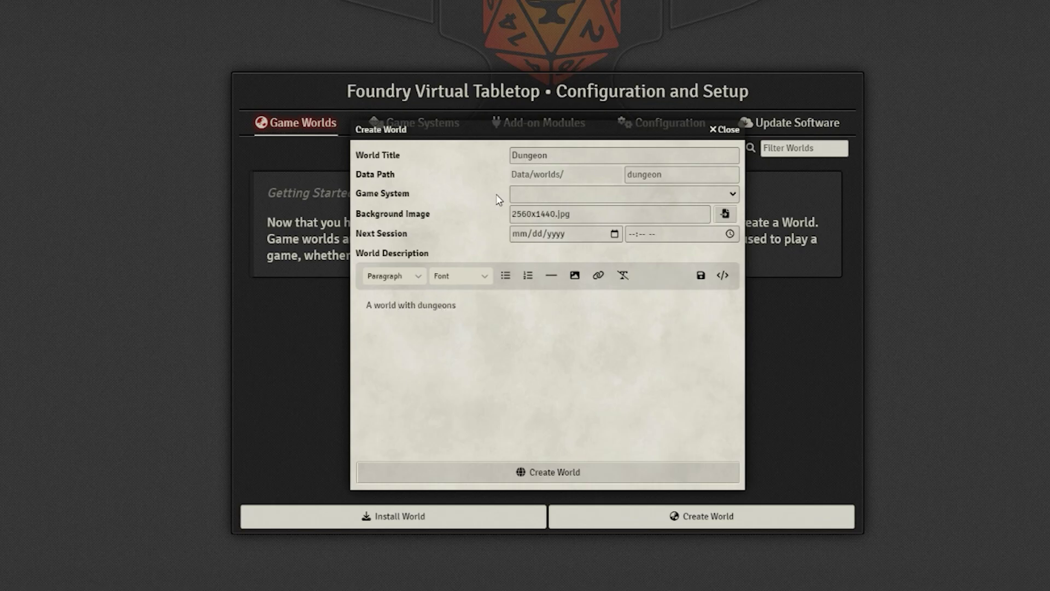
Choose the DnD5e - Fifth Edition System and create the Dungeon world.
click(545, 197)
click(547, 219)
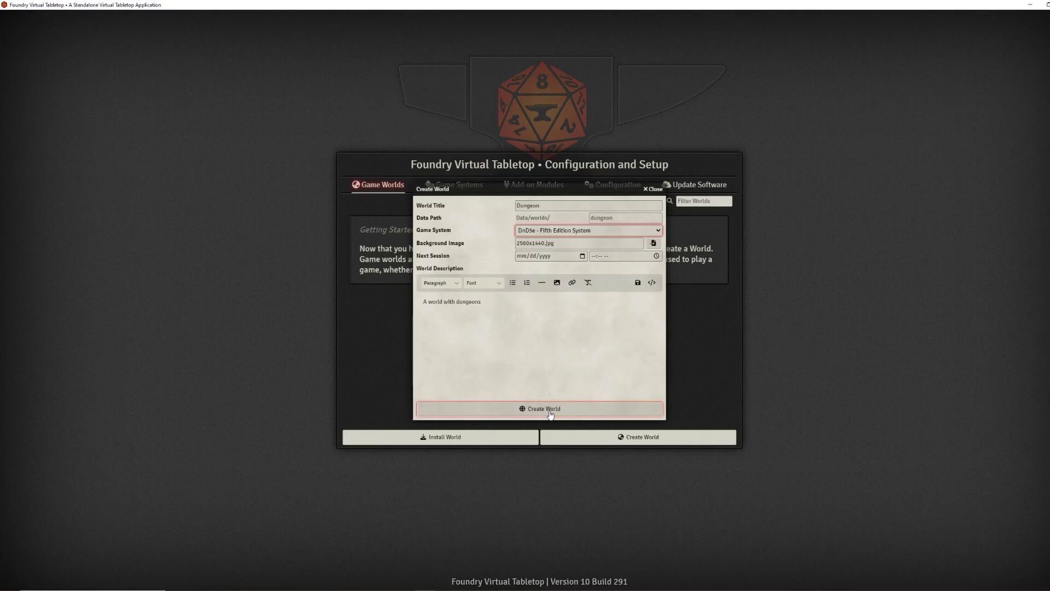
click(564, 472)
Launch the Dungeon world, select Gamemaster, then return to the setup screen.
click(720, 236)
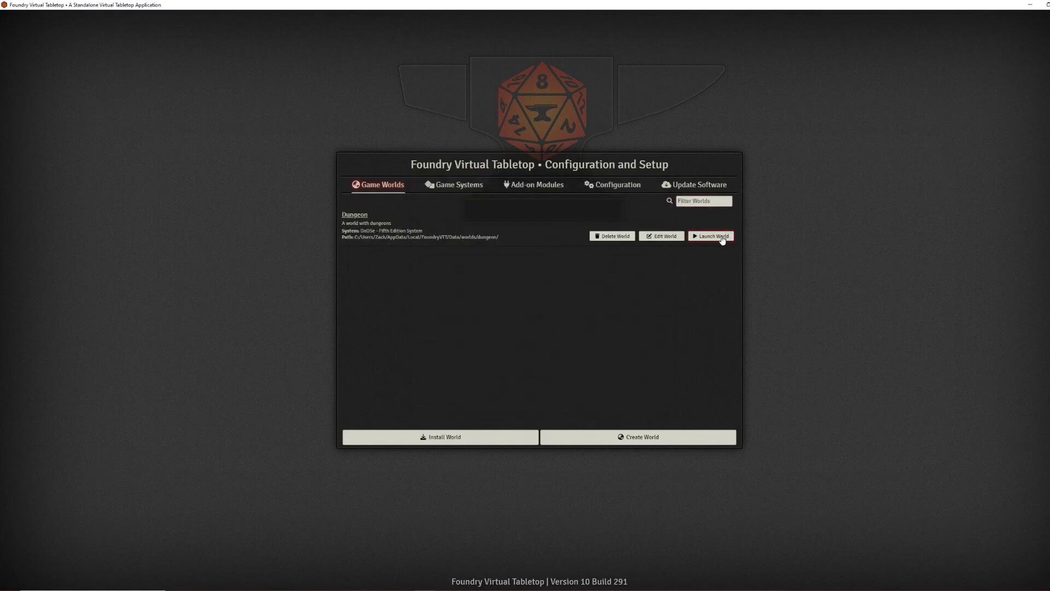
click(497, 232)
click(497, 232)
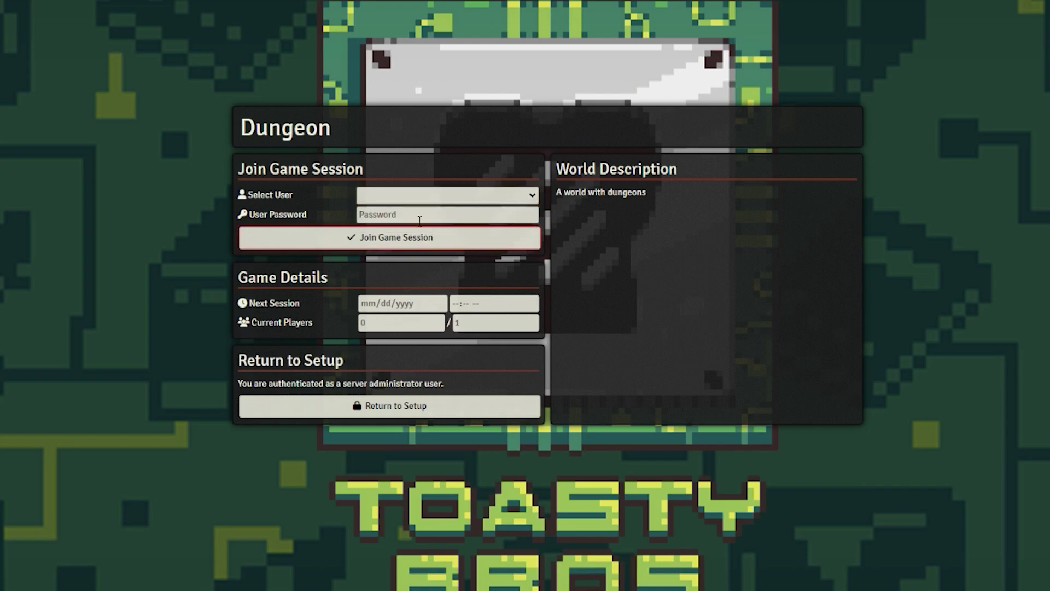
click(424, 197)
click(419, 222)
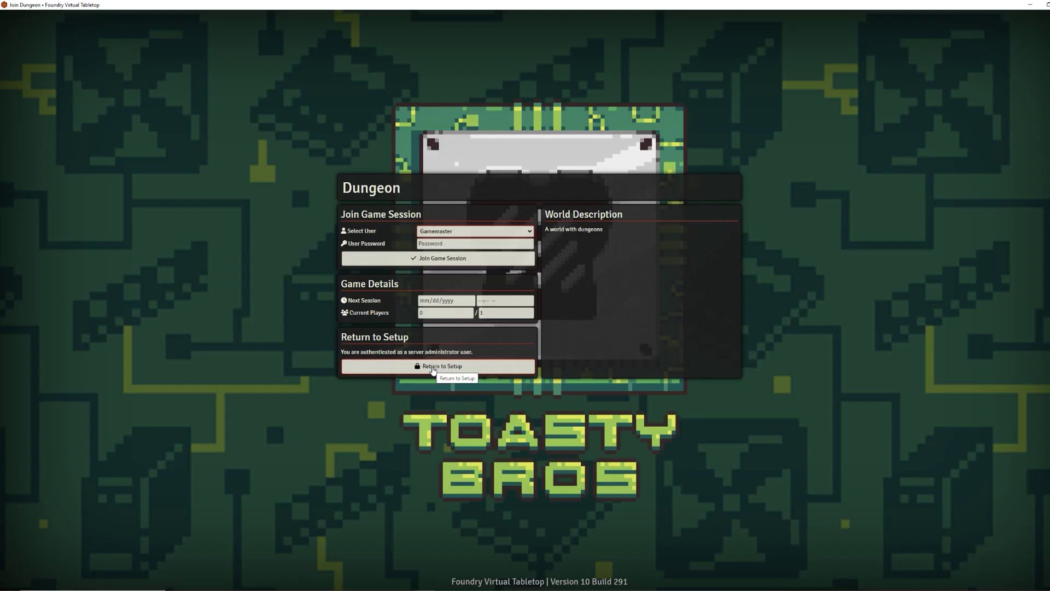
click(432, 368)
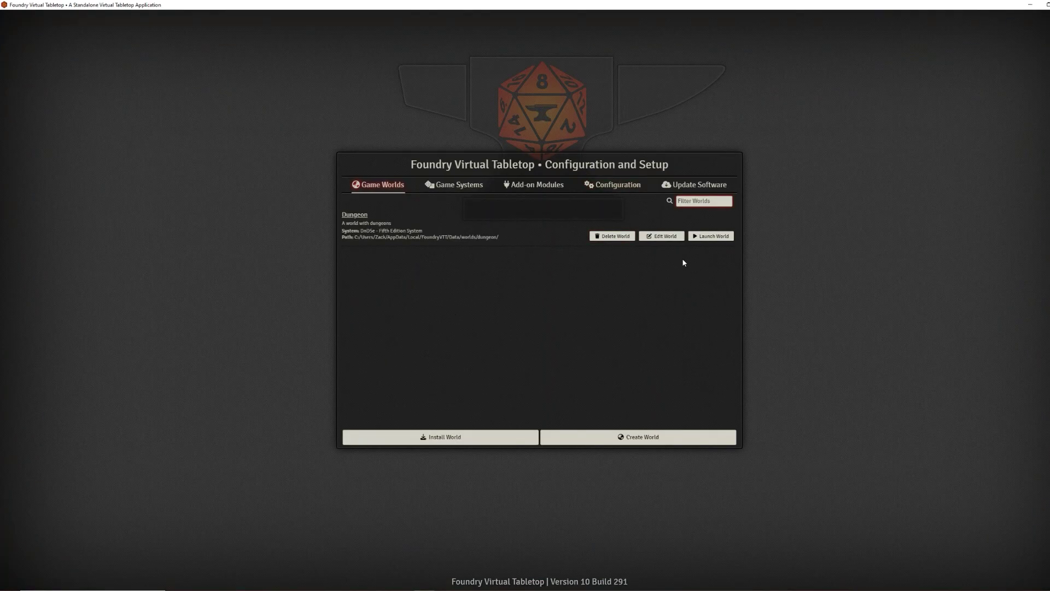
Relaunch Dungeon and join its game session as the Gamemaster.
click(711, 236)
click(471, 250)
click(457, 264)
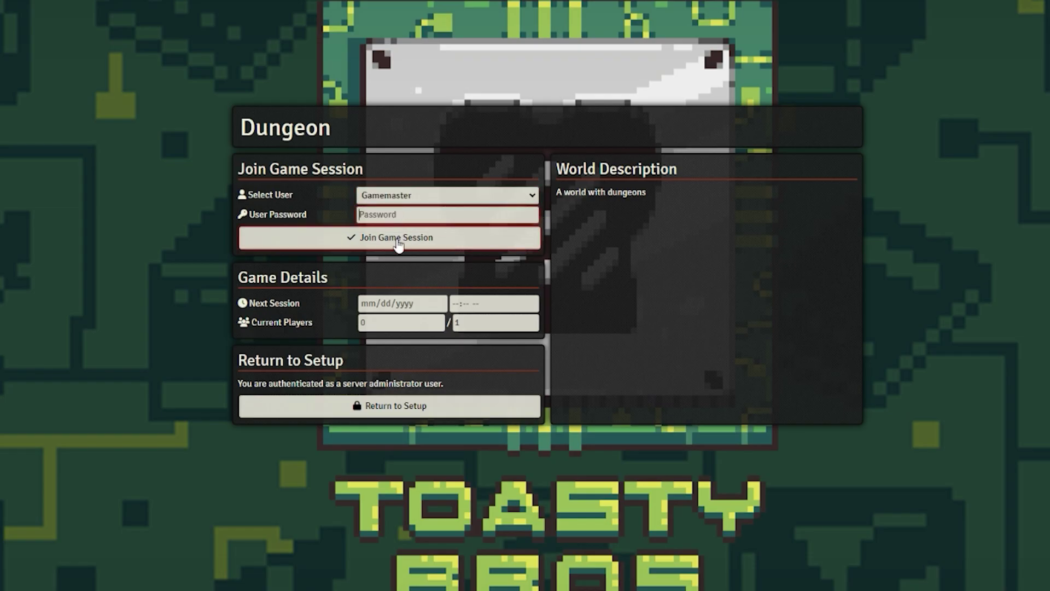
click(398, 244)
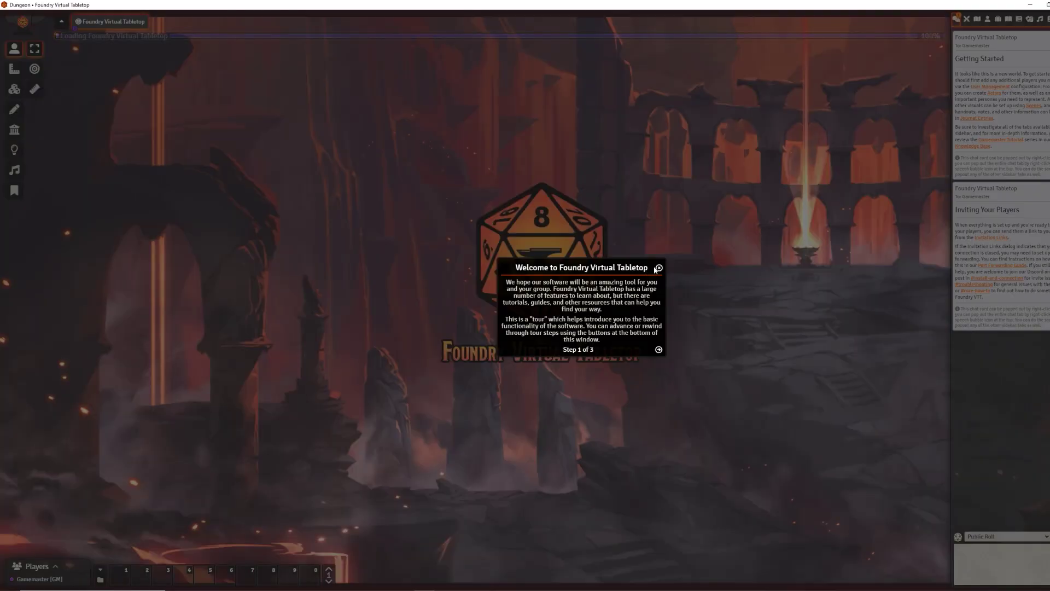
Dismiss the Welcome dialog in the loaded Dungeon session.
click(654, 267)
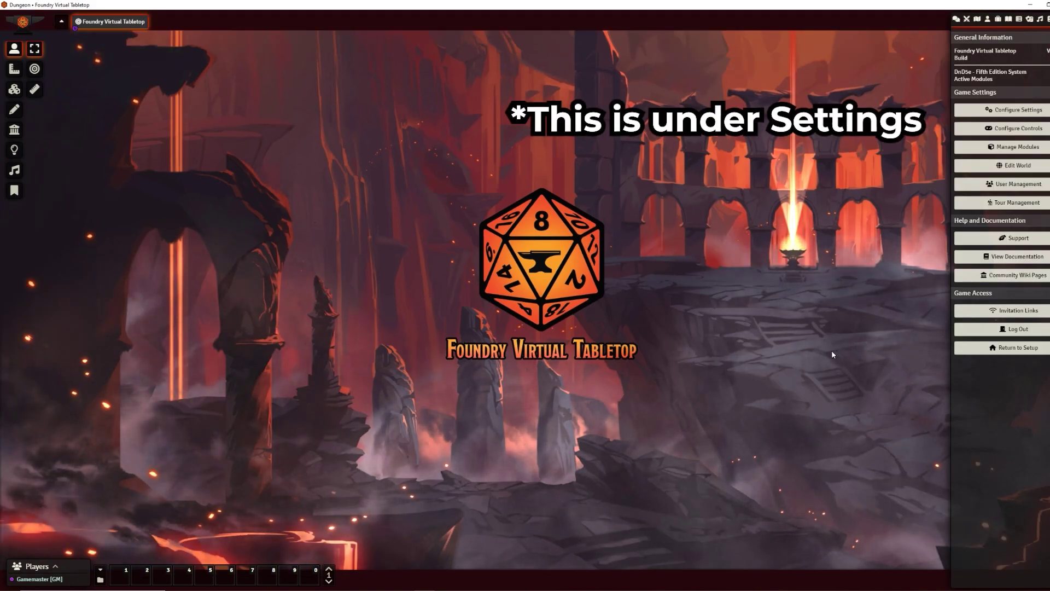
In User Management, add a user with a name, password and the Player role.
click(976, 188)
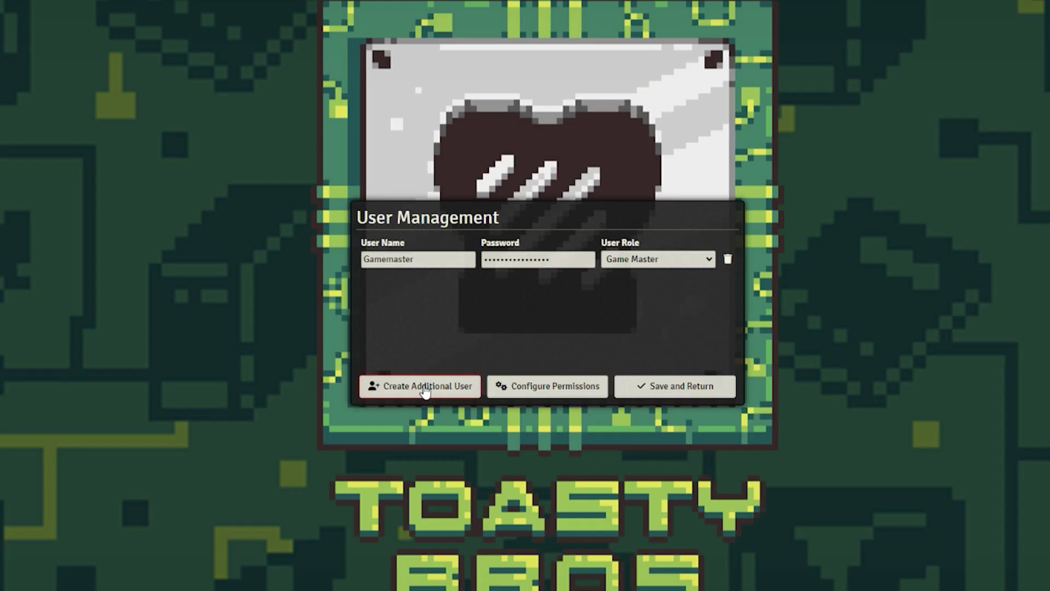
click(426, 390)
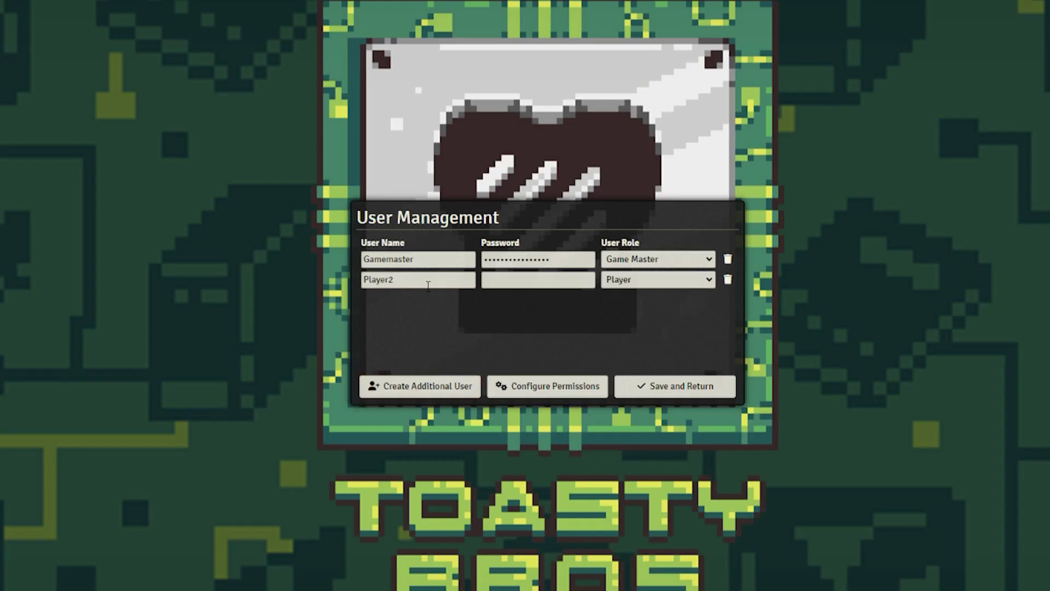
text(Zack)
key(Tab)
text(za)
click(656, 279)
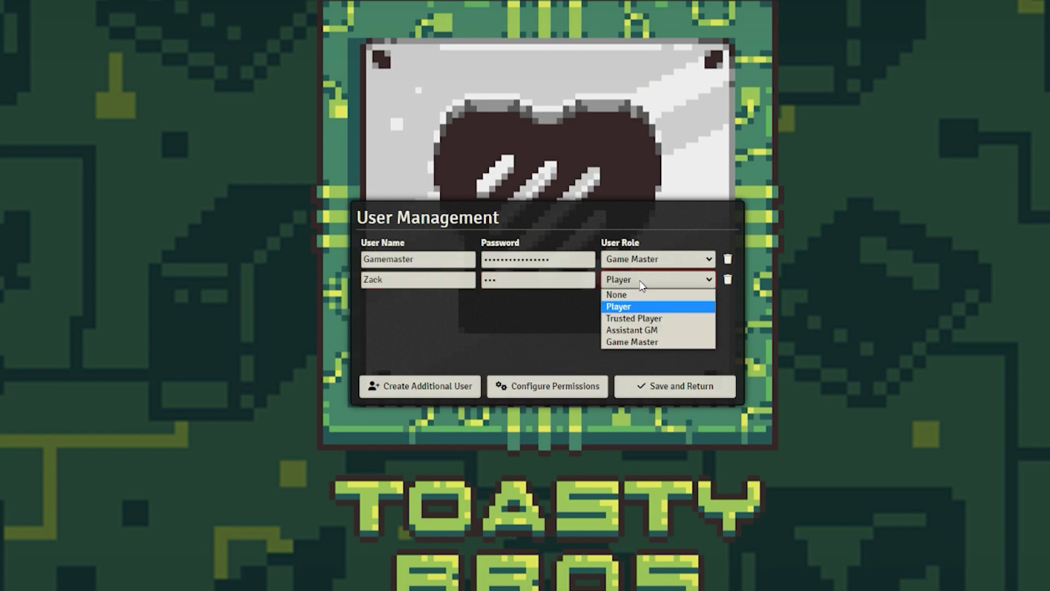
click(641, 309)
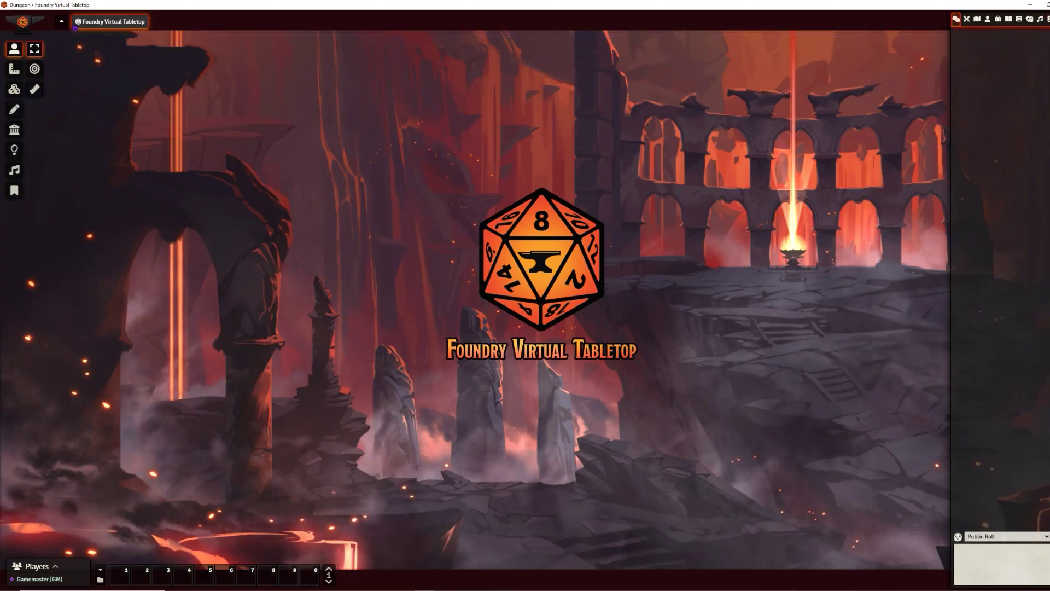
Show the Game Invitation Links from the Settings sidebar's Game Access section.
click(1048, 18)
click(991, 314)
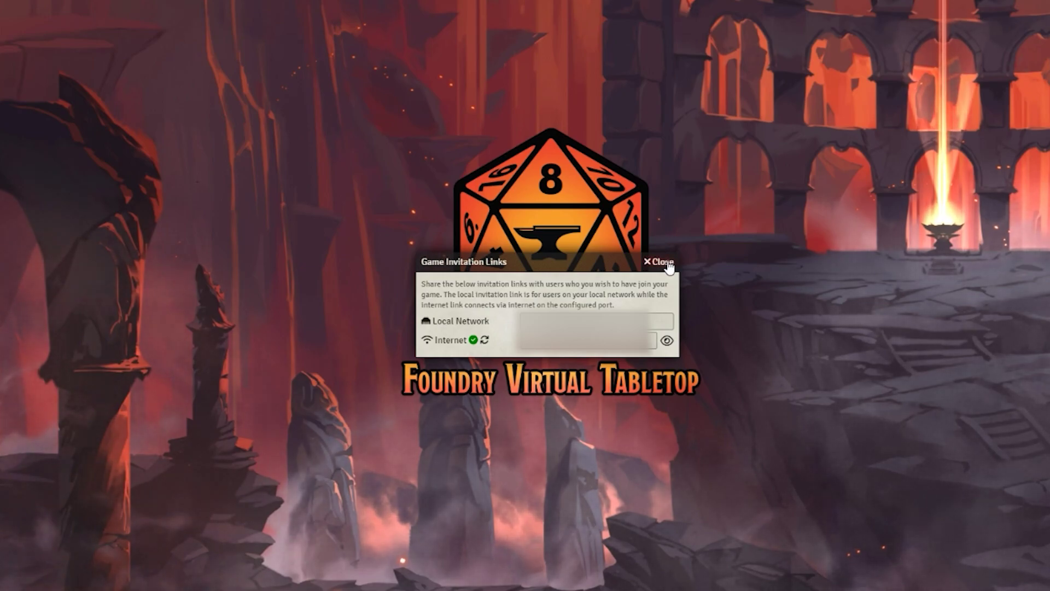
Close the Game Invitation Links dialog and switch to the Scenes directory.
click(664, 262)
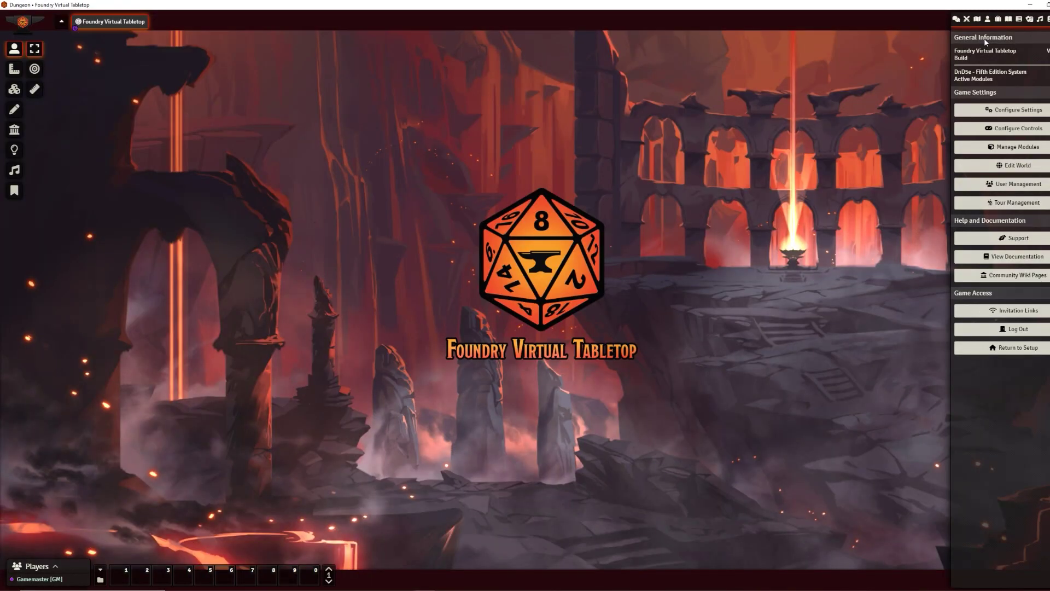
click(977, 18)
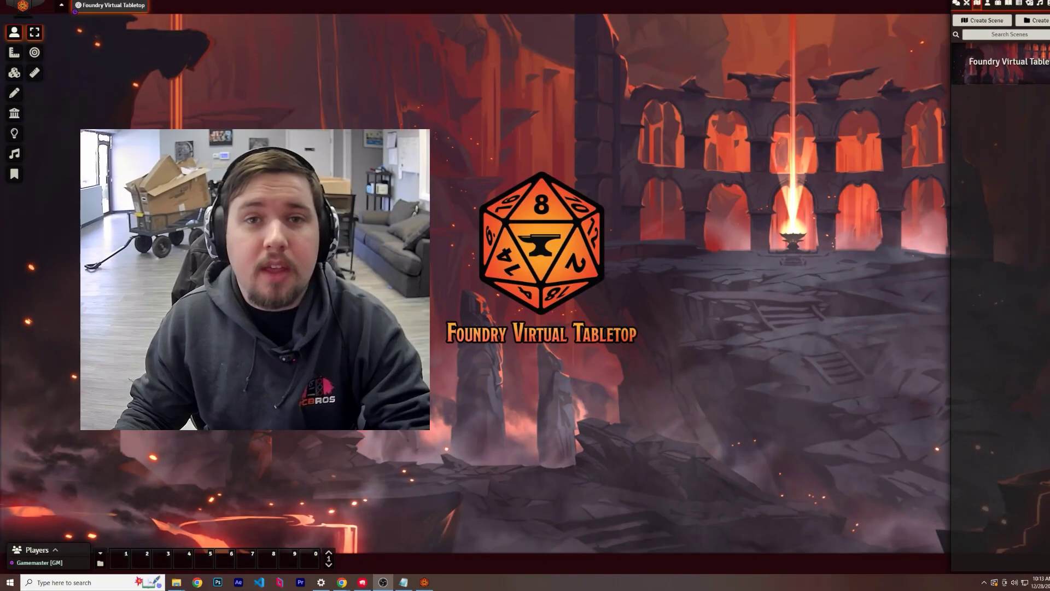